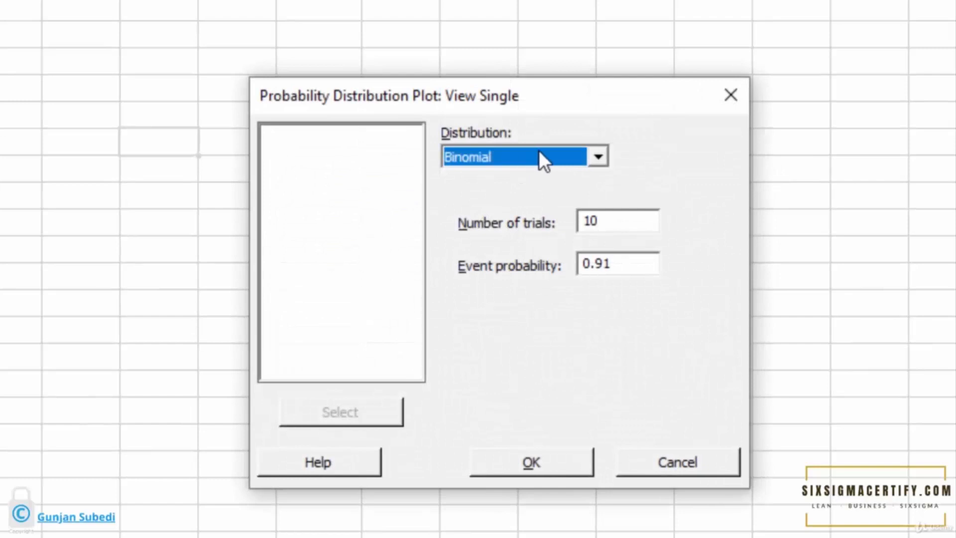
- Create a single-view probability distribution plot using the Binomial distribution with 10 trials and an event probability of 0.91
left_click(538, 150)
left_click(538, 150)
left_click(539, 152)
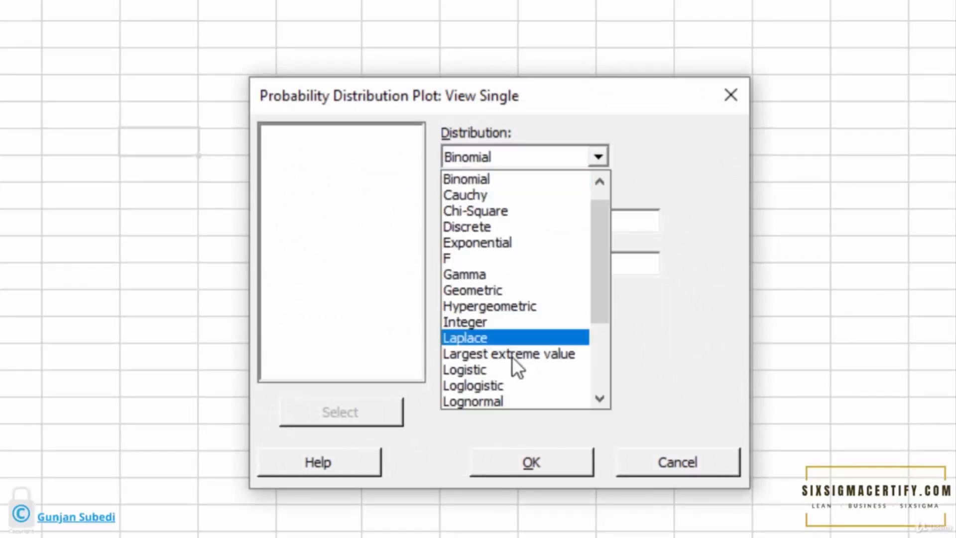
left_click(503, 175)
left_click(586, 217)
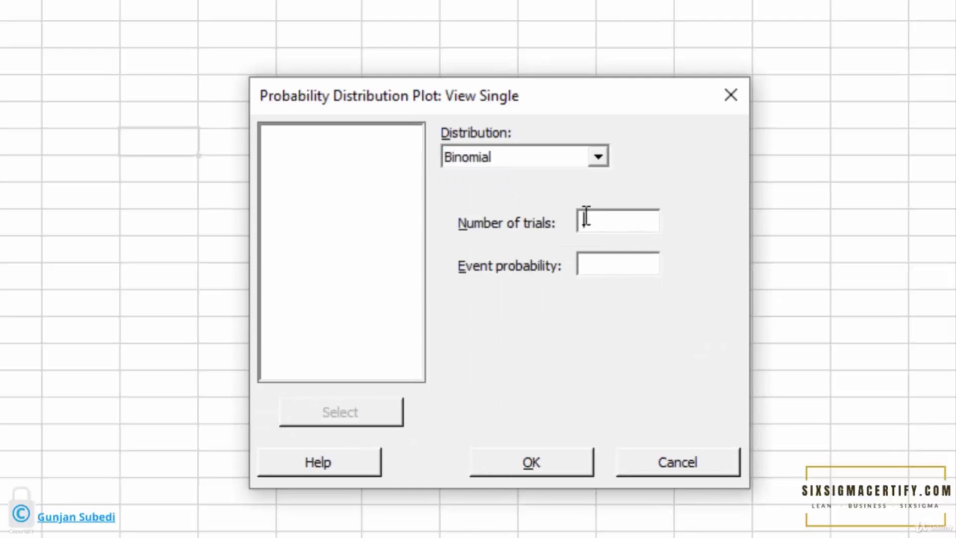
type("10")
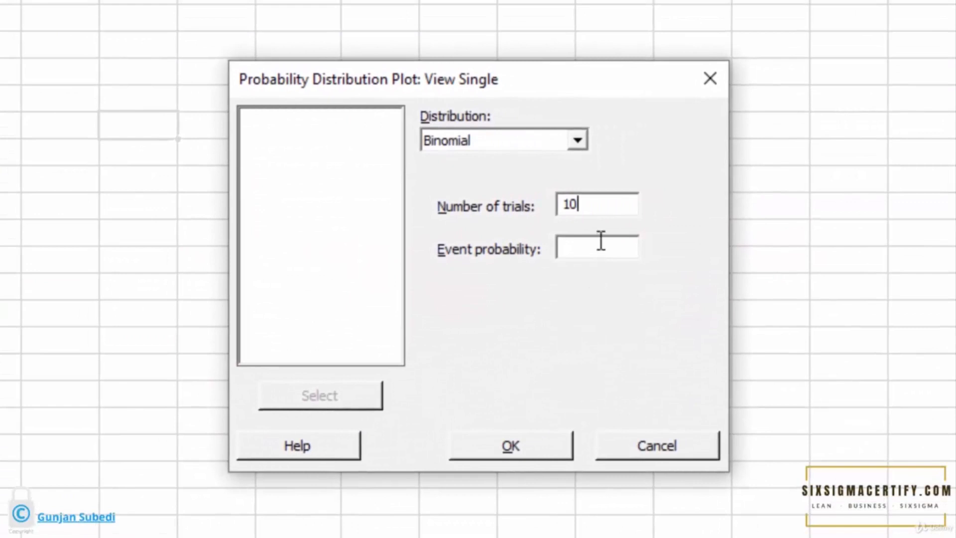
left_click(599, 234)
type("0.91")
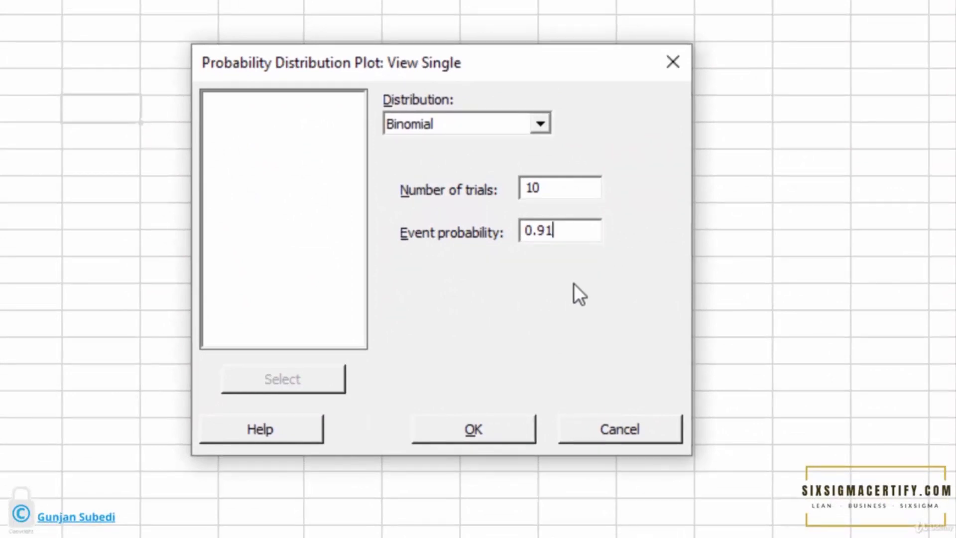
left_click(486, 432)
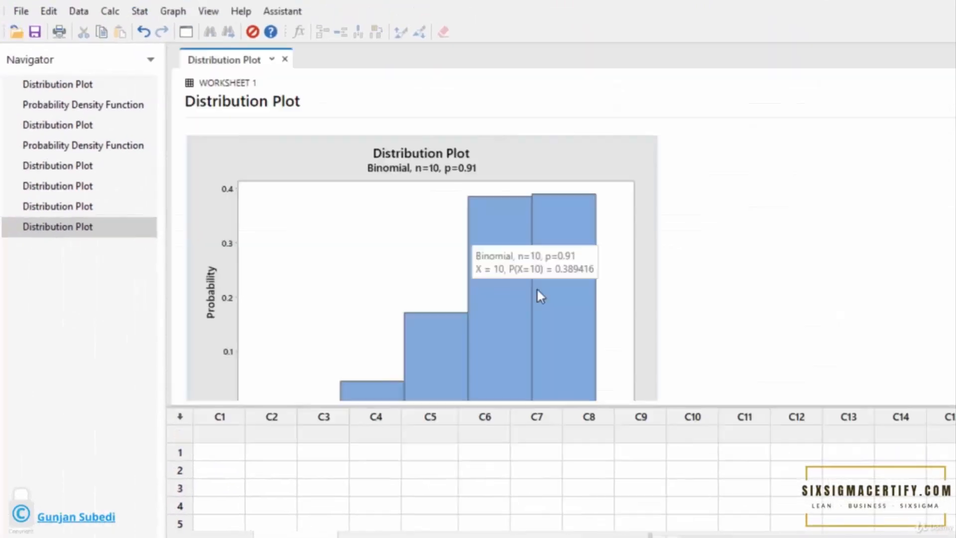
- Examine the bar probabilities of the binomial distribution plot in the graph editor, and close the plot's output
double_click(537, 290)
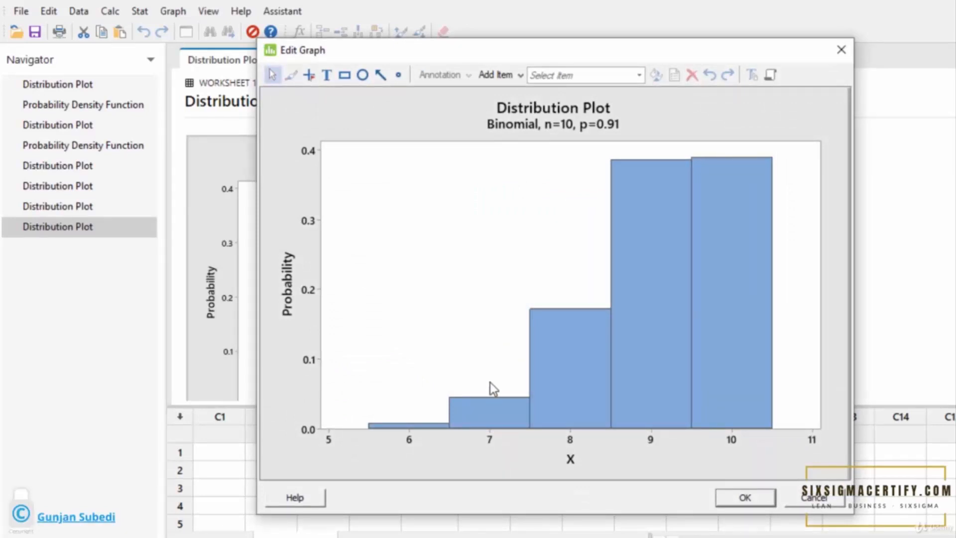
left_click(587, 404)
mouse_move(498, 406)
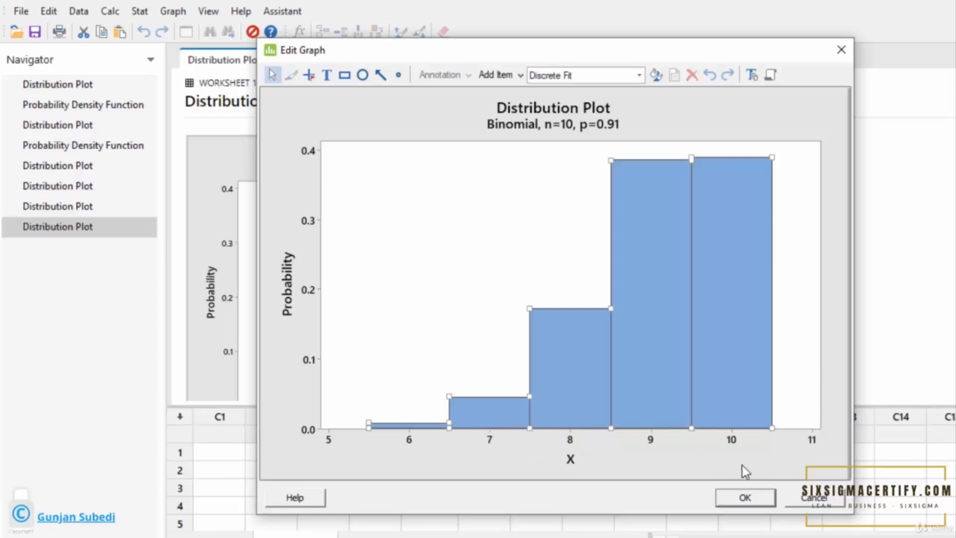
left_click(744, 497)
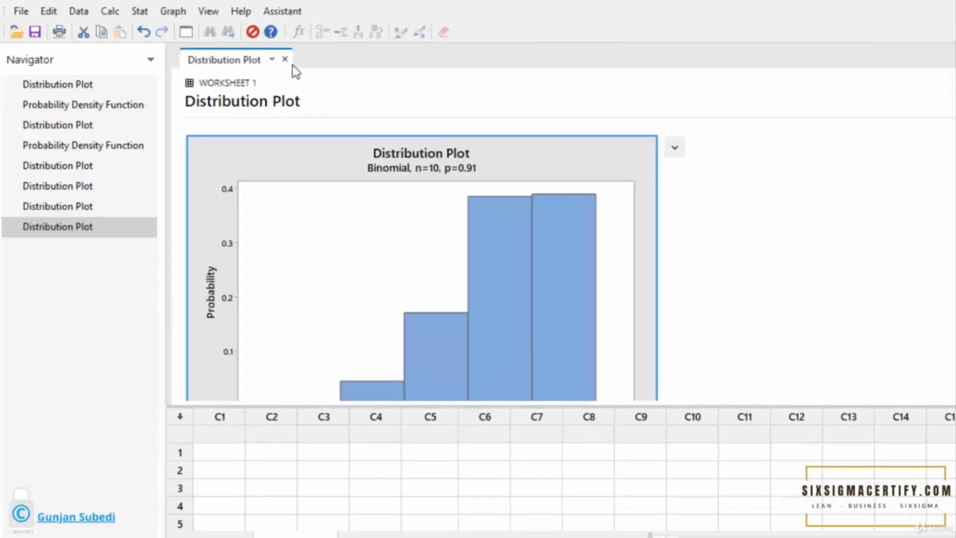
left_click(285, 59)
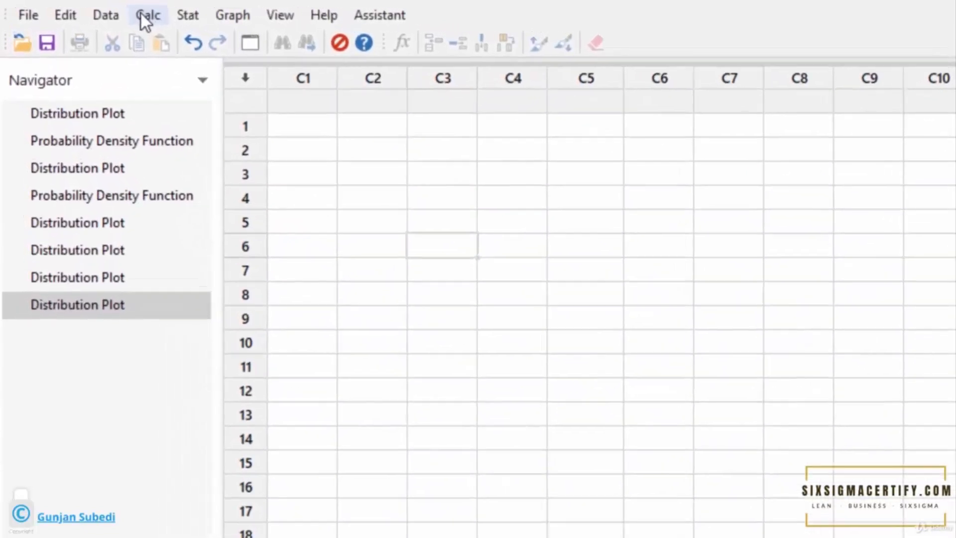
- Calculate the binomial probability for an input constant of 7, with 10 trials and an event probability of 0.91
left_click(144, 15)
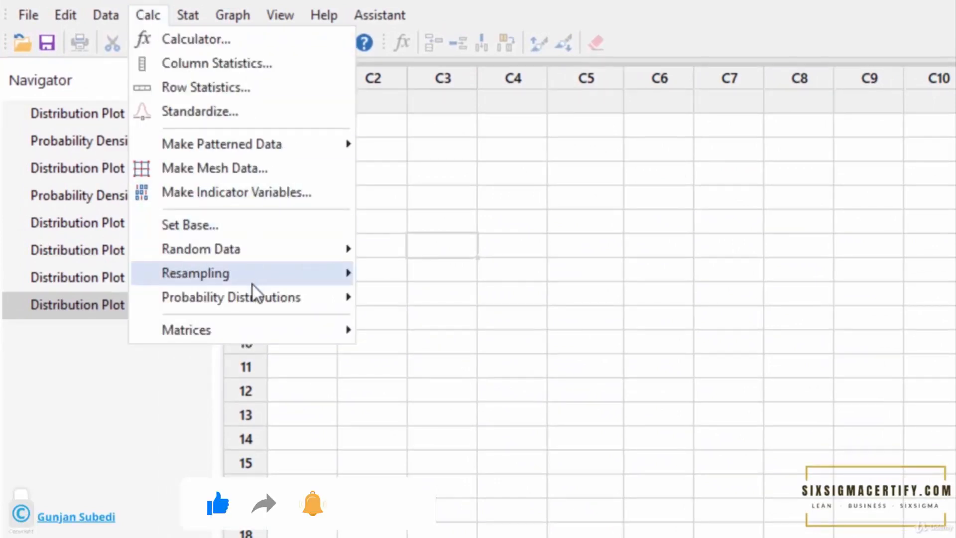
mouse_move(253, 297)
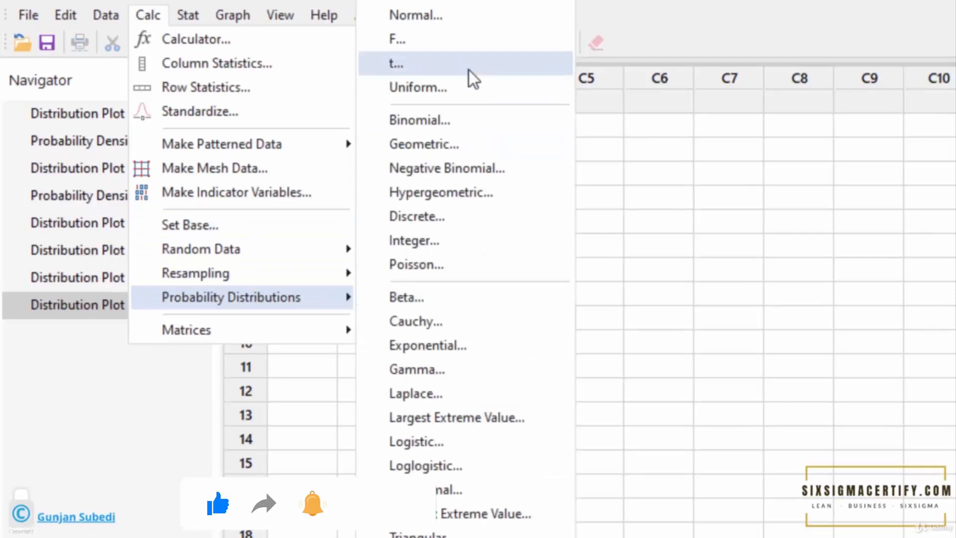
left_click(460, 120)
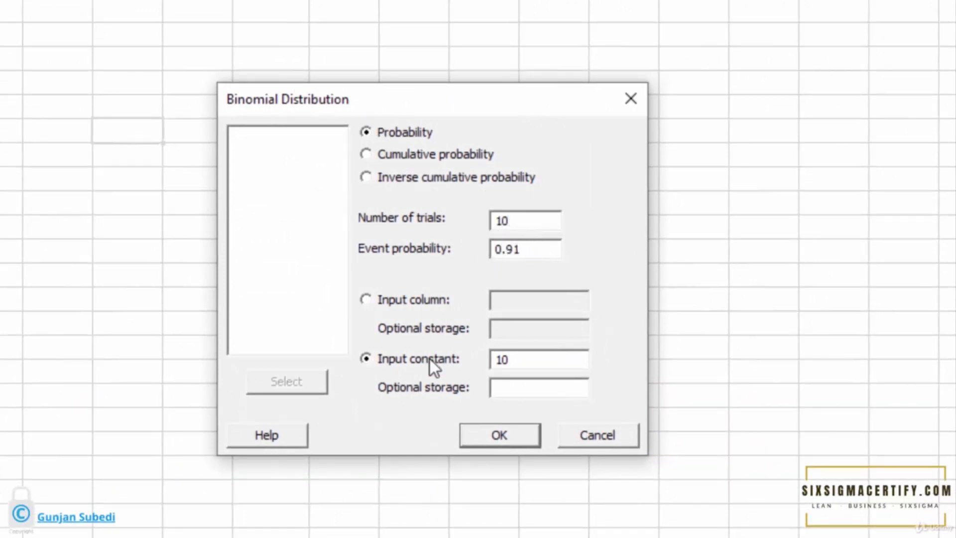
left_click_drag(519, 358, 422, 363)
type("7")
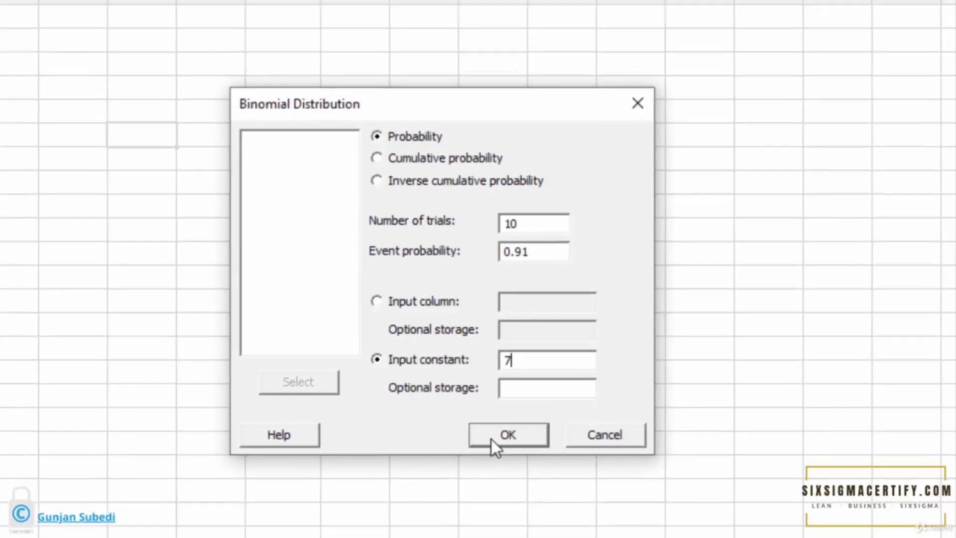
left_click(483, 439)
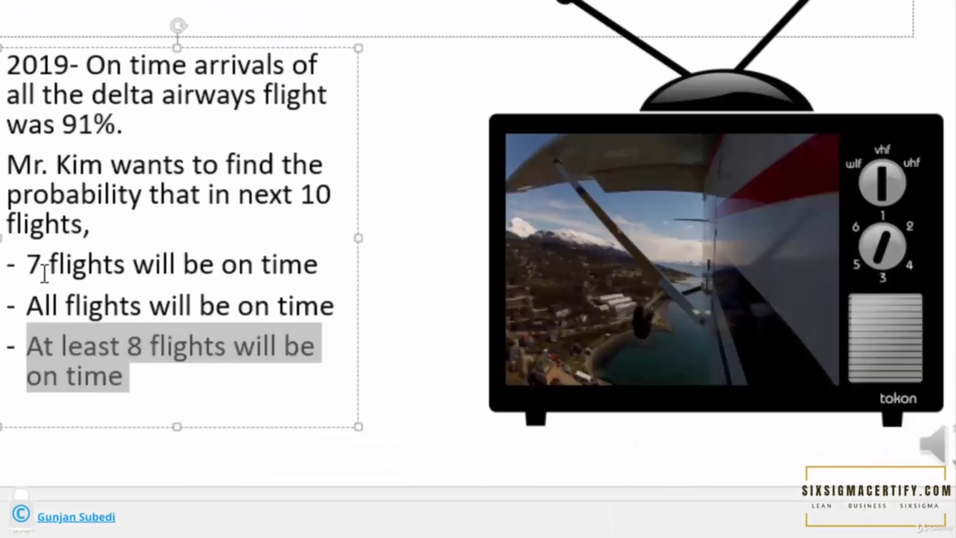
- Switch to the presentation slide and highlight each of the three on-time flight questions in turn
left_click_drag(28, 273, 284, 274)
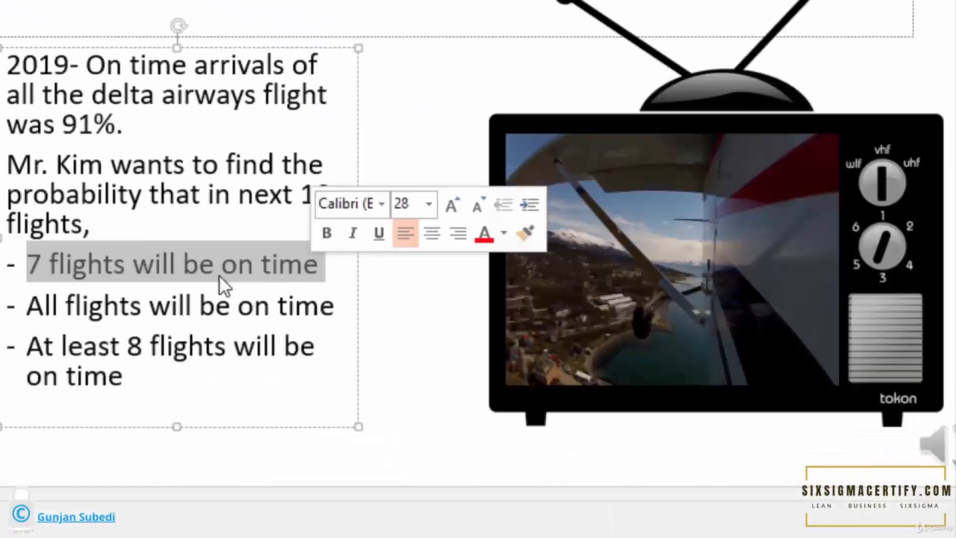
left_click(24, 310)
left_click_drag(24, 310, 343, 305)
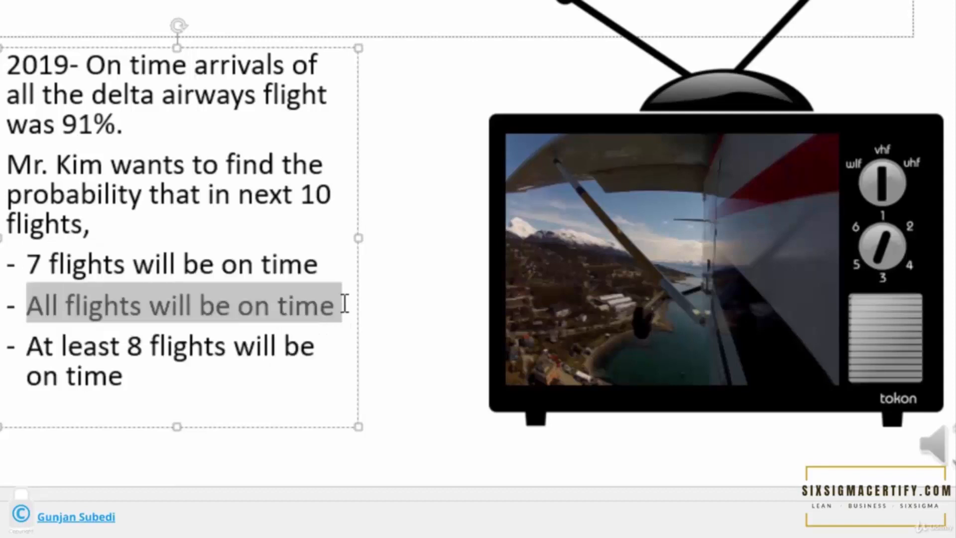
left_click_drag(126, 377, 44, 343)
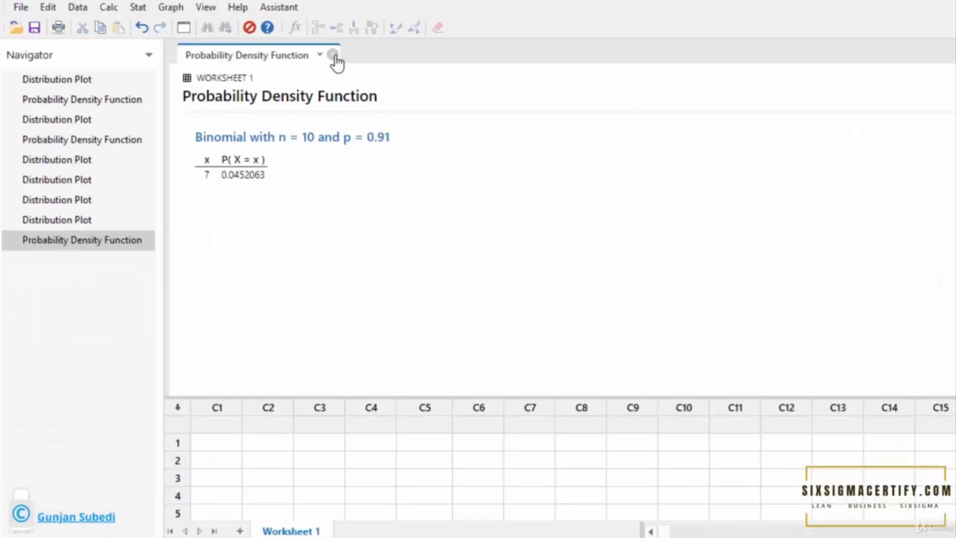
- Switch back to Minitab and close the Probability Density Function output to return to the worksheet
left_click(336, 56)
left_click_drag(339, 398, 347, 3)
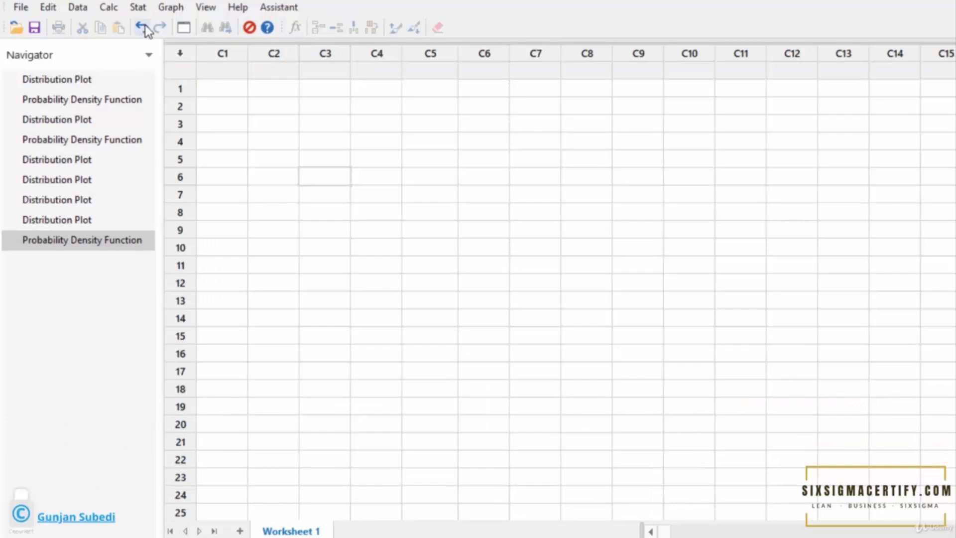
left_click(430, 141)
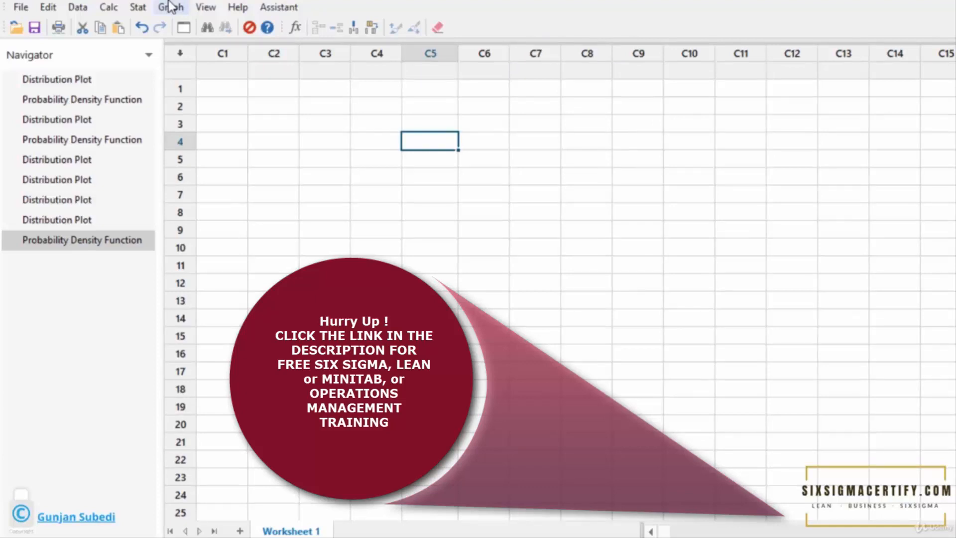
- Start a View Probability distribution plot with the Binomial distribution, 10 trials and an event probability of 0.91
left_click(171, 7)
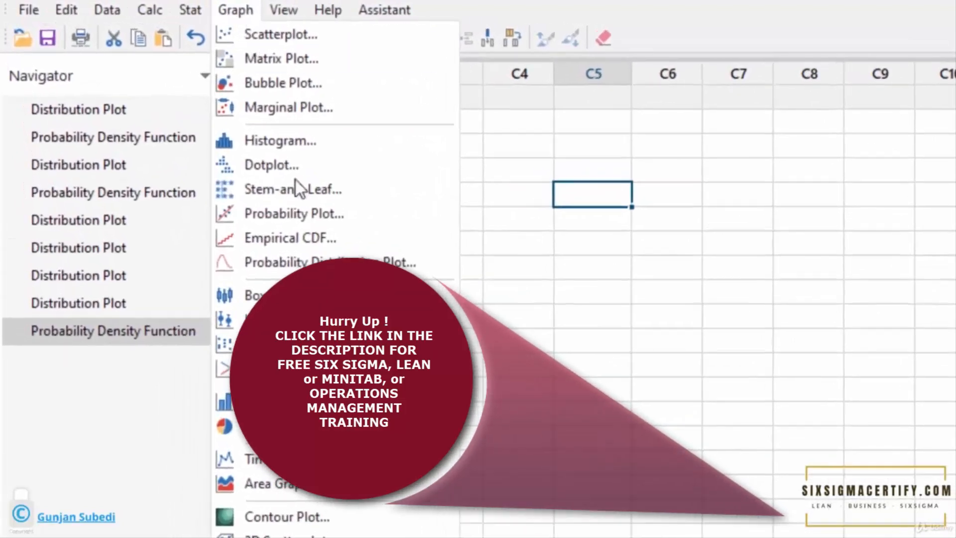
left_click(314, 269)
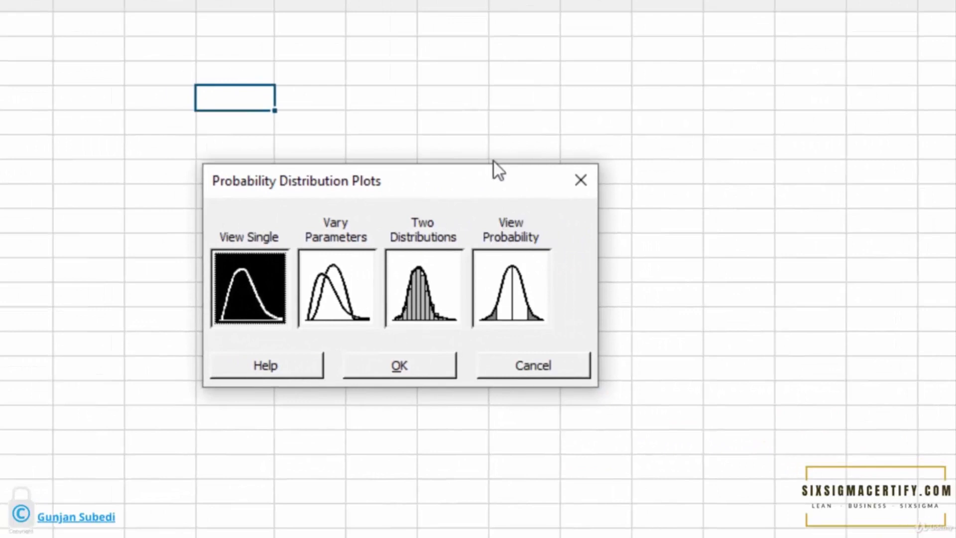
left_click(518, 273)
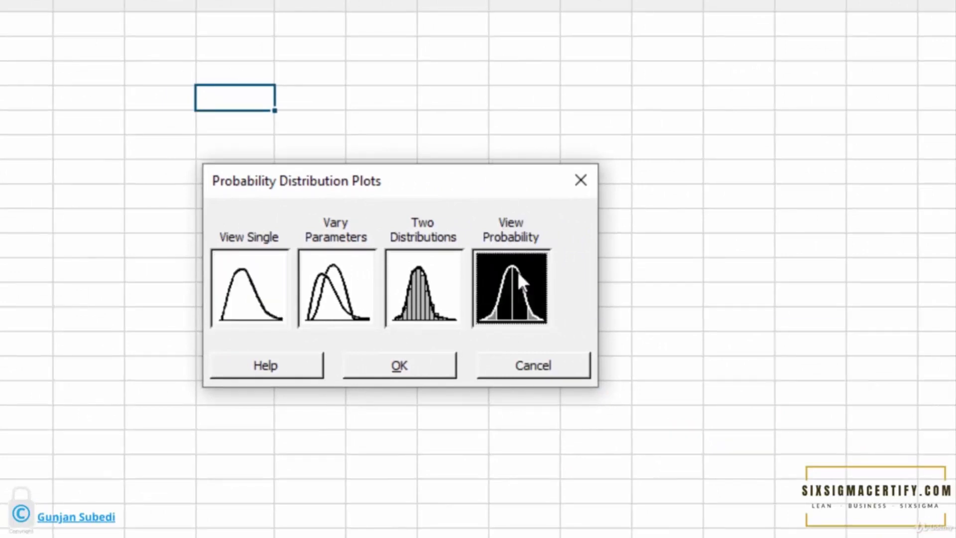
left_click(427, 361)
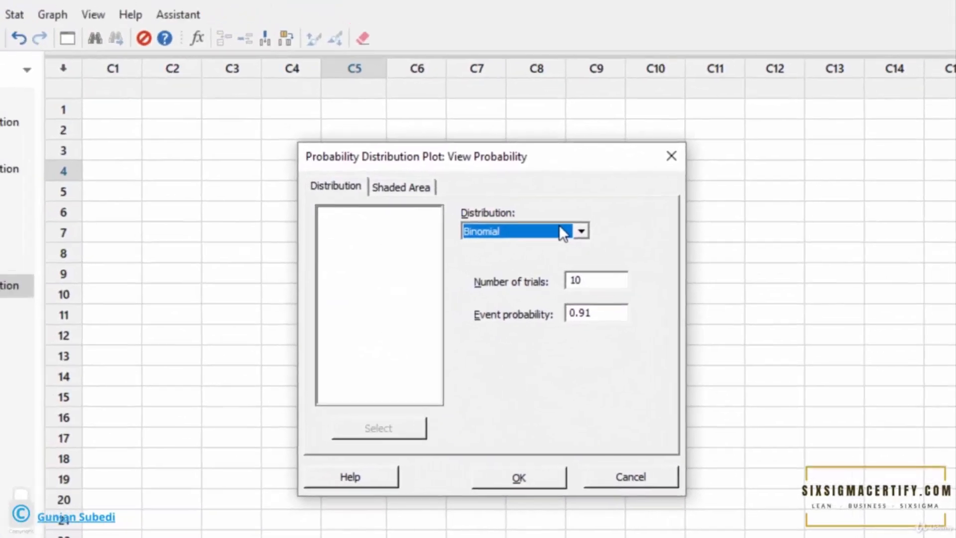
left_click(529, 209)
left_click(529, 209)
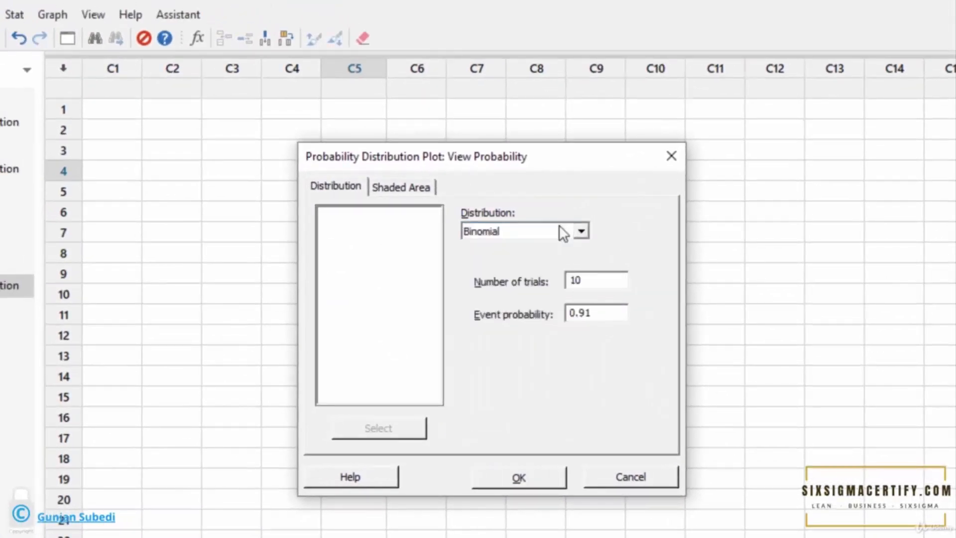
left_click(563, 232)
left_click(563, 231)
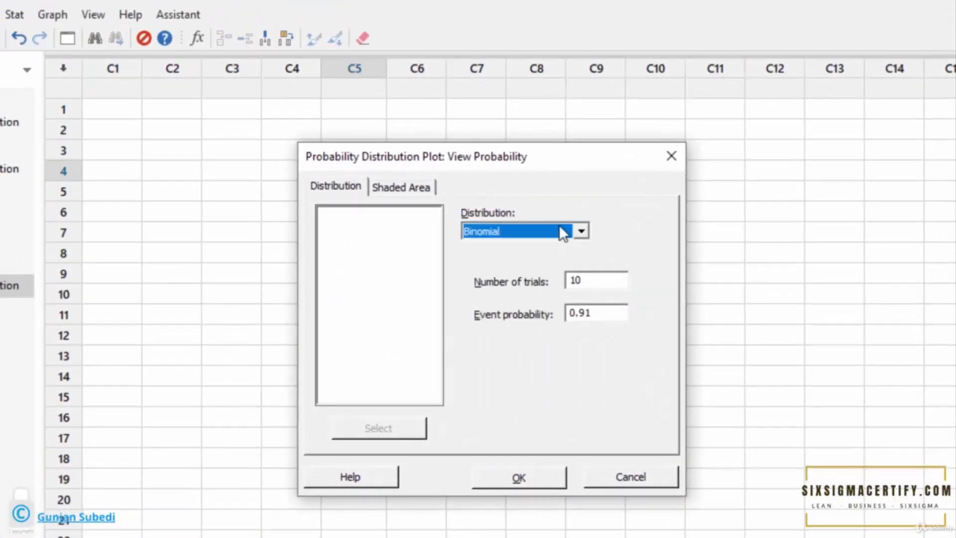
left_click_drag(606, 286, 520, 276)
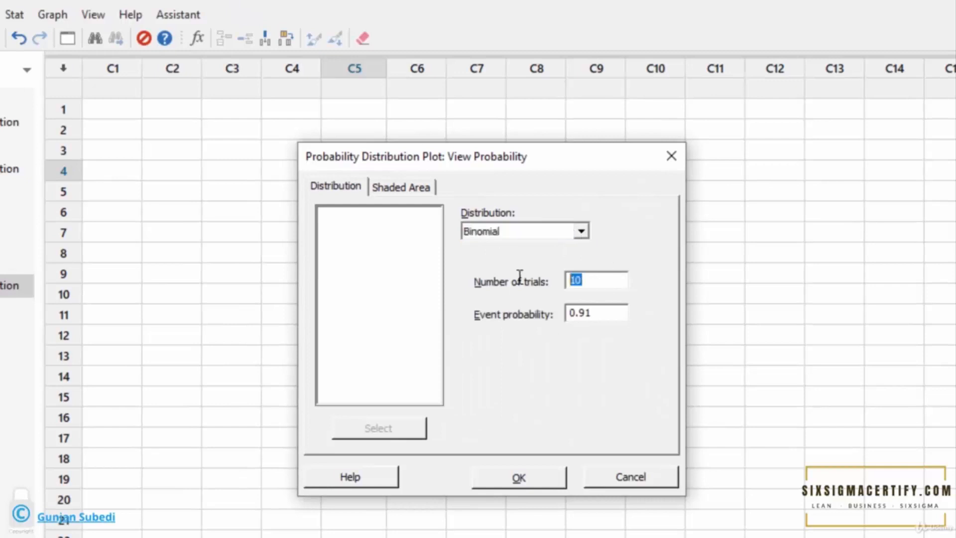
left_click_drag(618, 315, 502, 311)
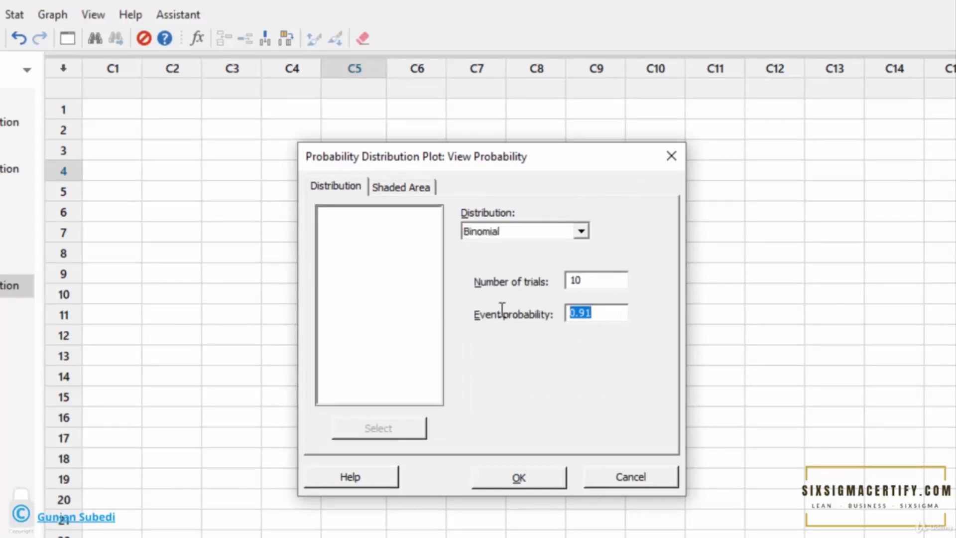
- Define the shaded area by X value as the right tail with X value 8, and generate the plot
left_click(405, 186)
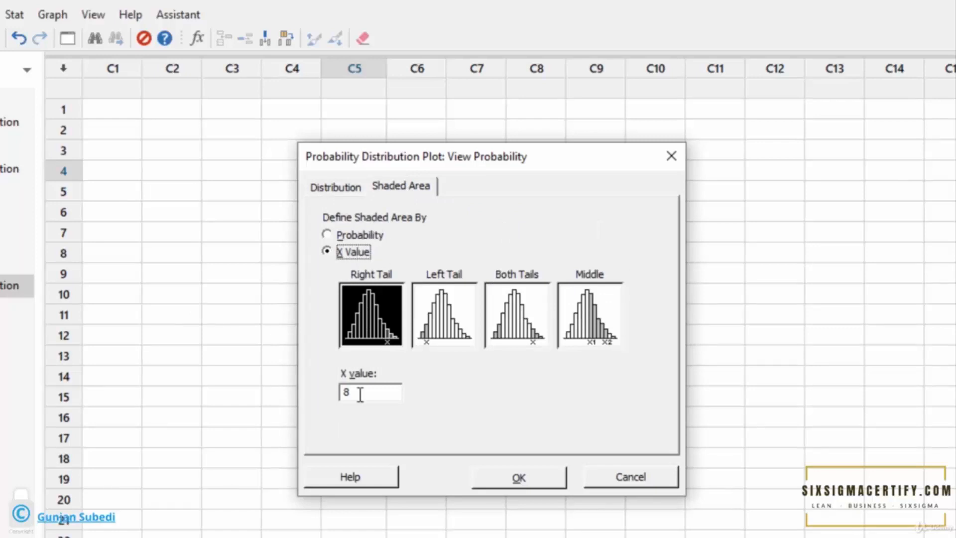
left_click_drag(358, 392, 335, 394)
type("8")
left_click_drag(367, 394, 331, 395)
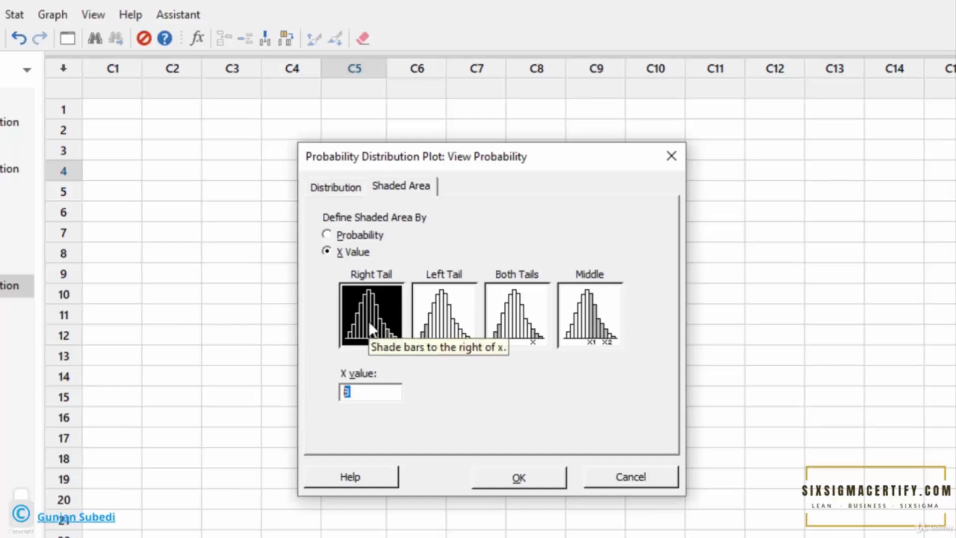
type("8")
left_click(518, 476)
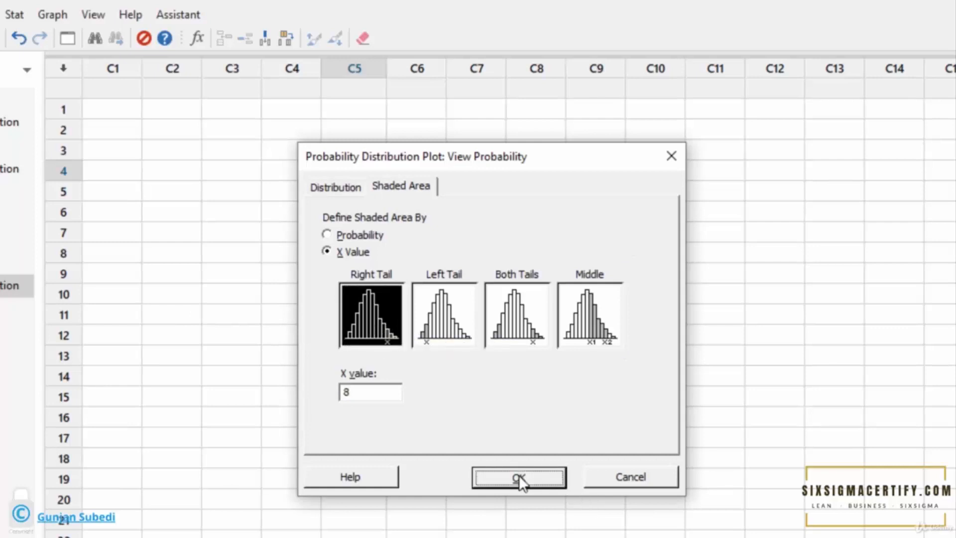
- Enlarge the shaded distribution plot and examine the probabilities of the individual bars and the total for at least 8 flights
double_click(401, 267)
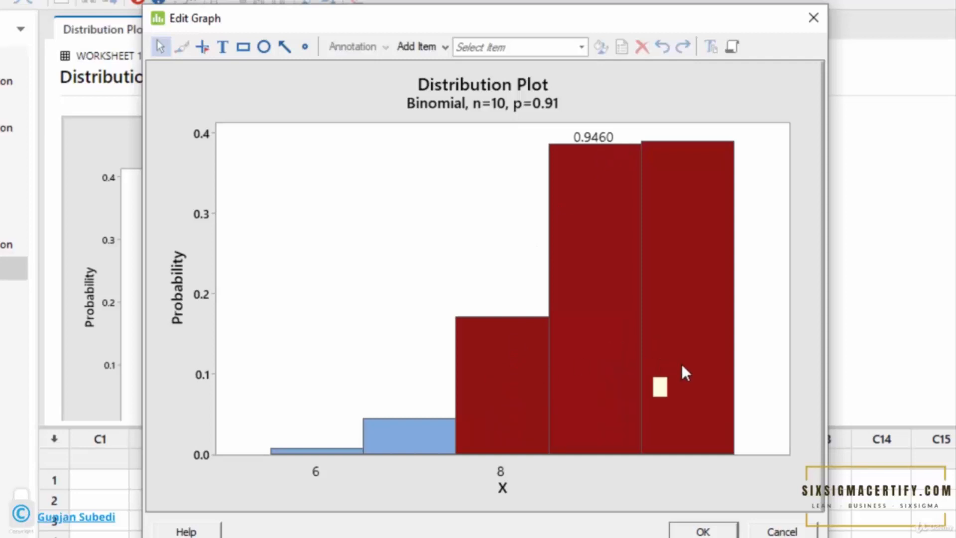
mouse_move(681, 363)
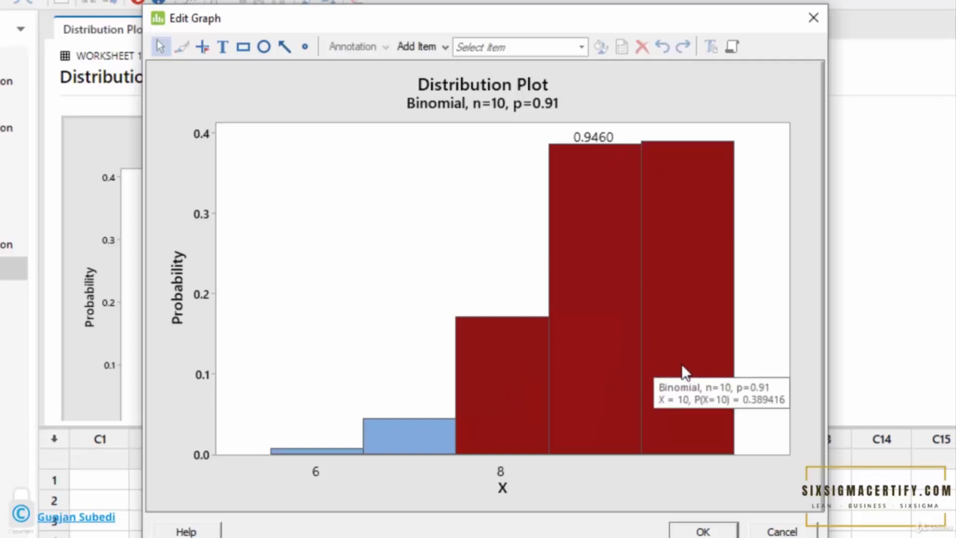
mouse_move(525, 356)
mouse_move(401, 436)
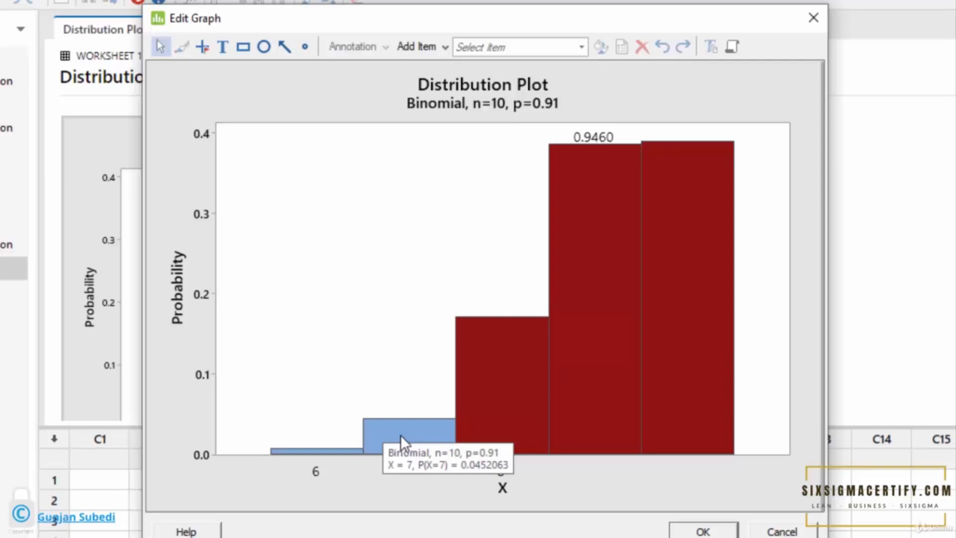
mouse_move(682, 329)
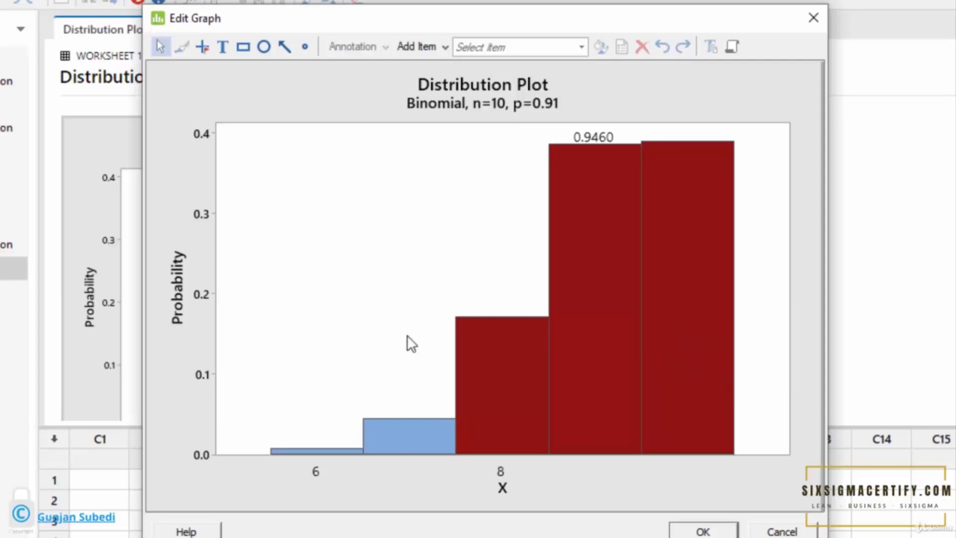
mouse_move(613, 154)
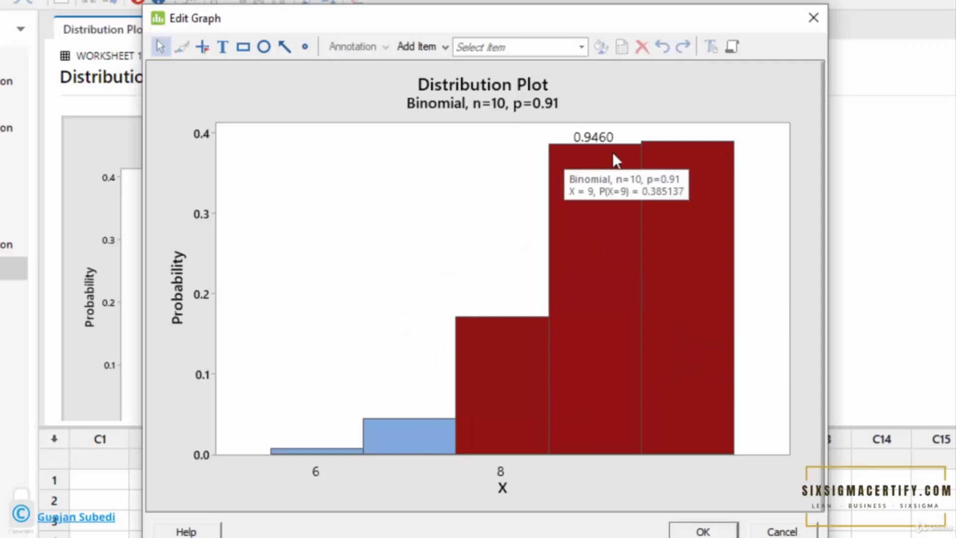